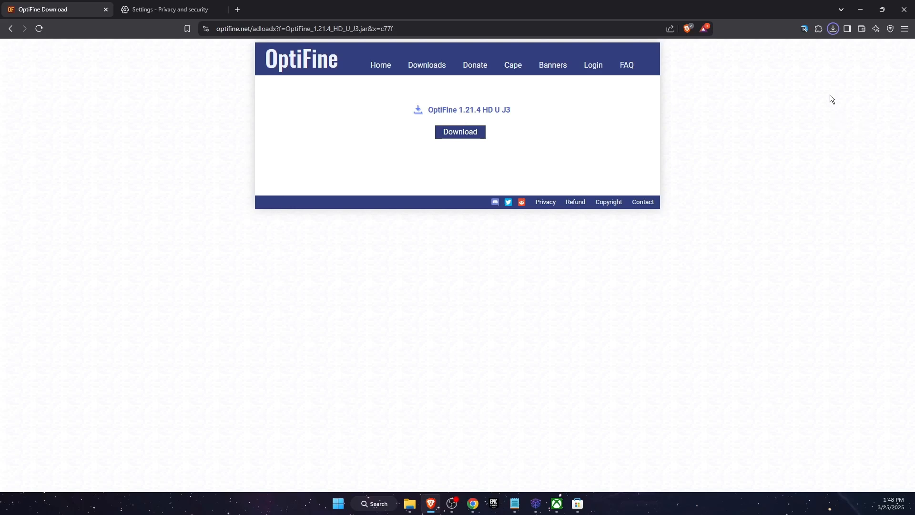
Check the recent downloads list and glance at the Windows power options before returning to the page.
{"action": "left_click", "coordinate": [833, 29]}
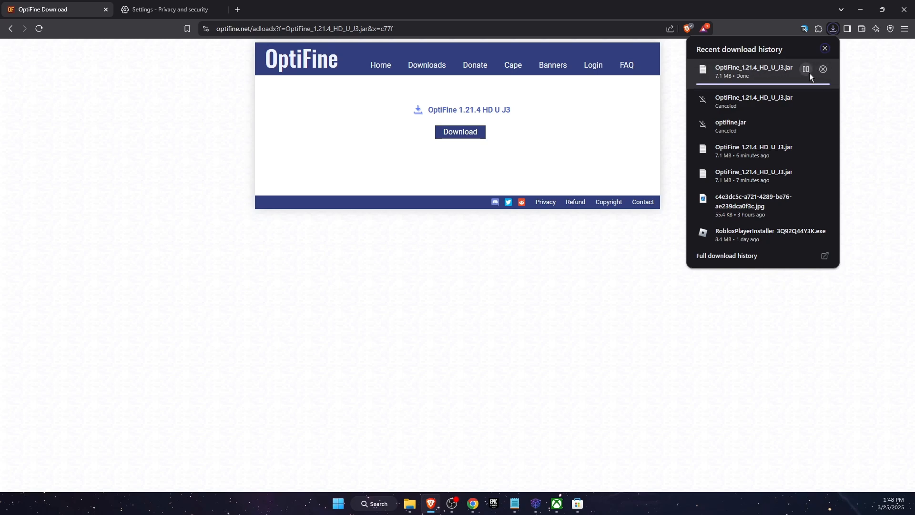
{"action": "left_click", "coordinate": [875, 86]}
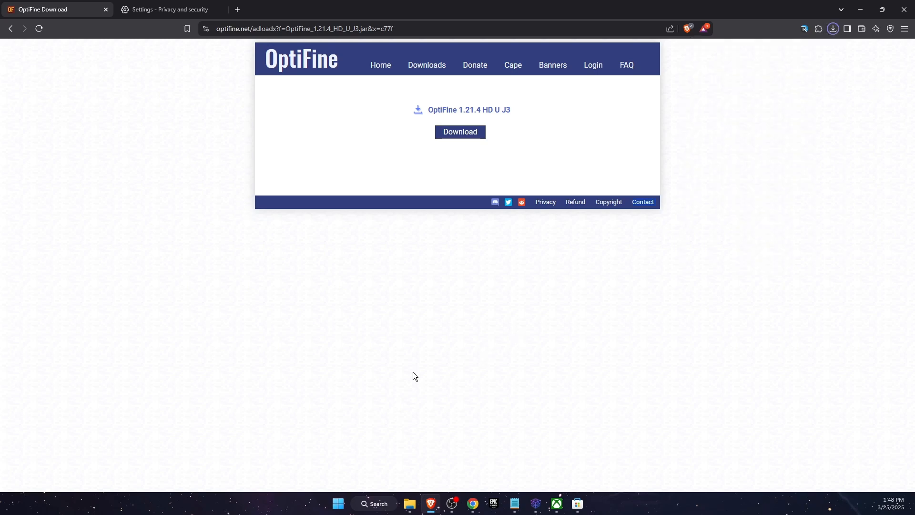
{"action": "left_click", "coordinate": [338, 503]}
{"action": "left_click", "coordinate": [575, 471]}
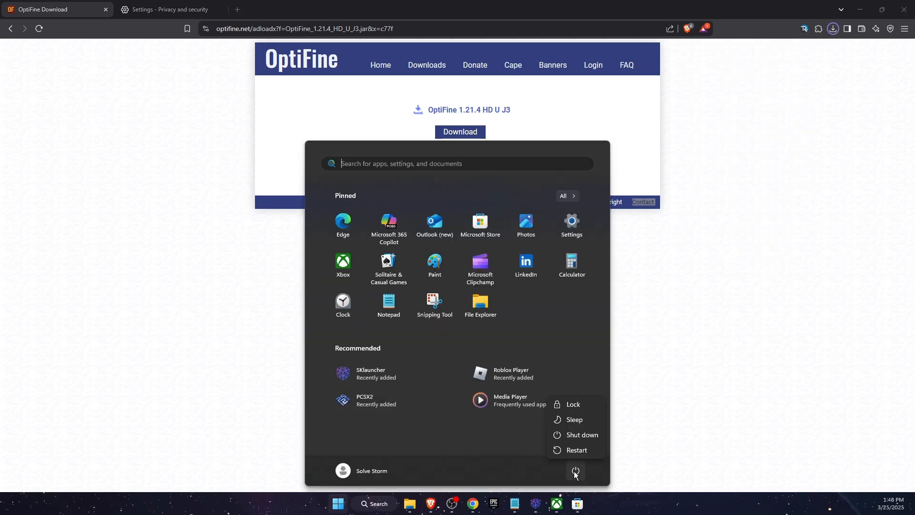
{"action": "left_click", "coordinate": [708, 404]}
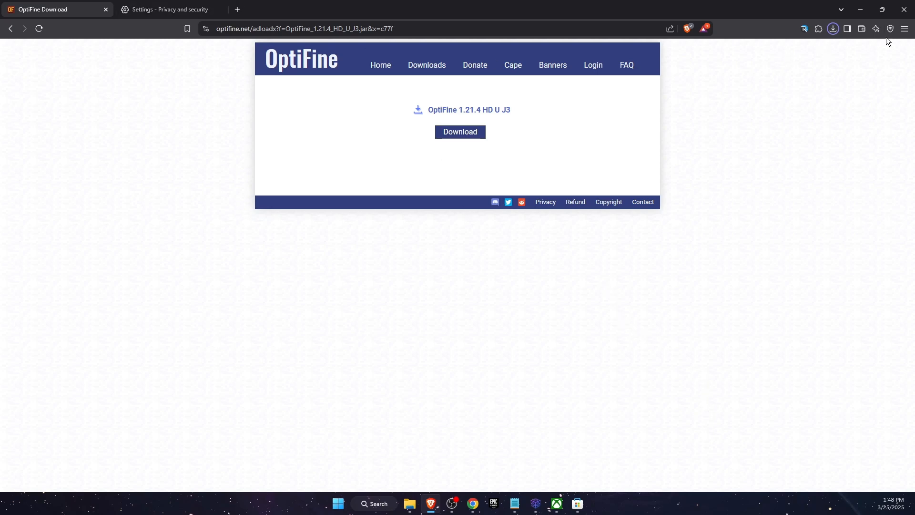
Reach Brave's Privacy and security settings from the main menu.
{"action": "left_click", "coordinate": [904, 29]}
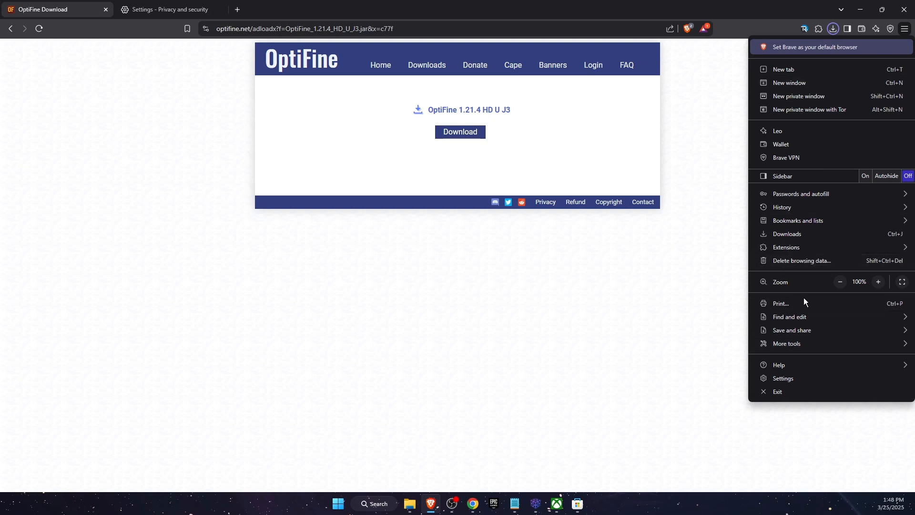
{"action": "left_click", "coordinate": [174, 9]}
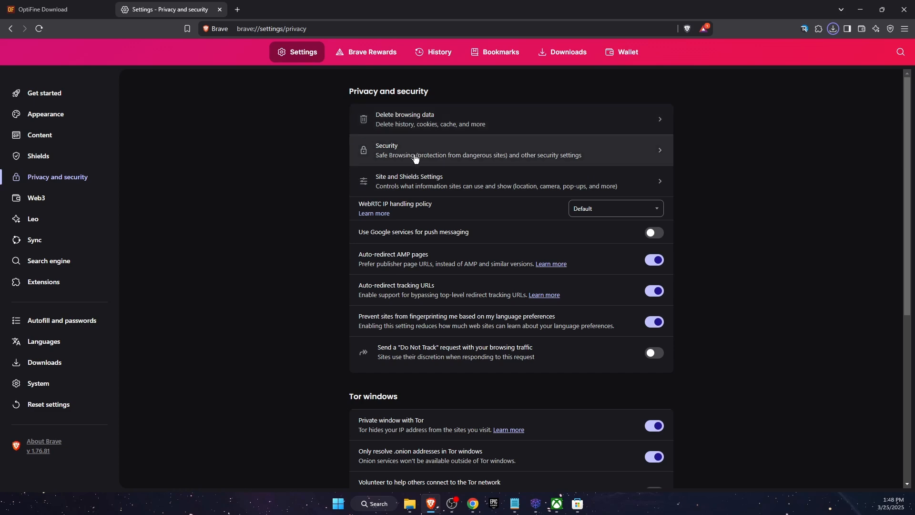
Delete browsing history, cookies and cached files with the time range set to All time.
{"action": "left_click", "coordinate": [427, 129]}
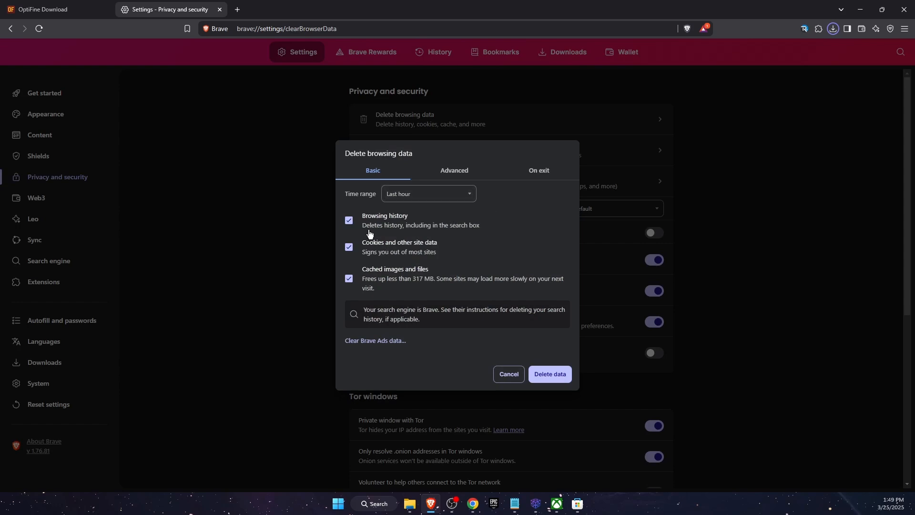
{"action": "left_click", "coordinate": [428, 194]}
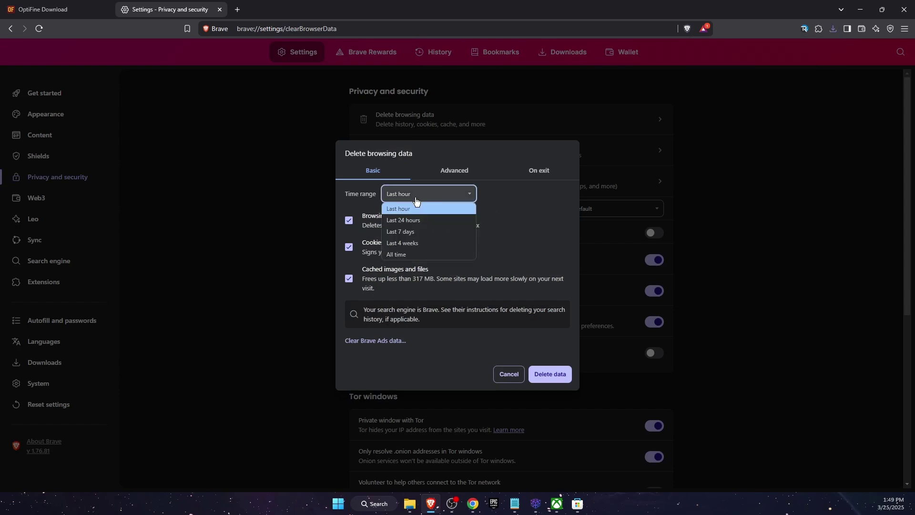
{"action": "left_click", "coordinate": [422, 251]}
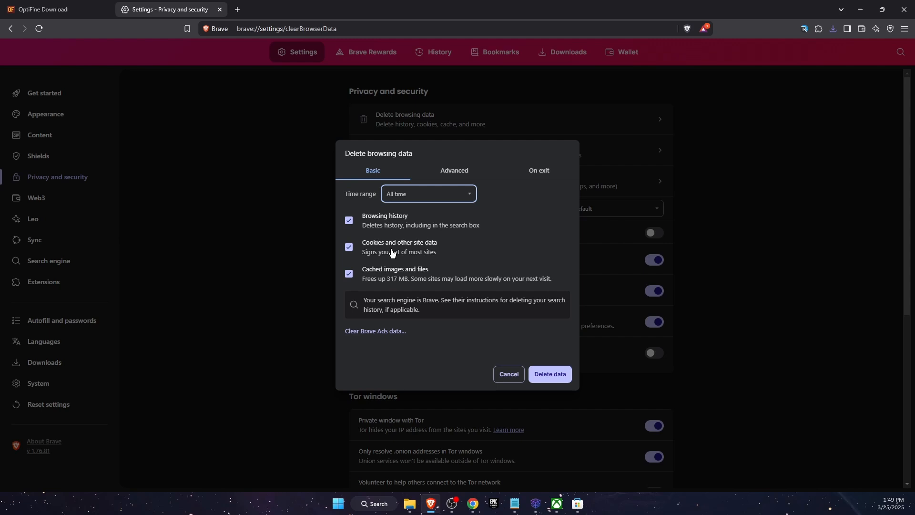
{"action": "left_click", "coordinate": [550, 373]}
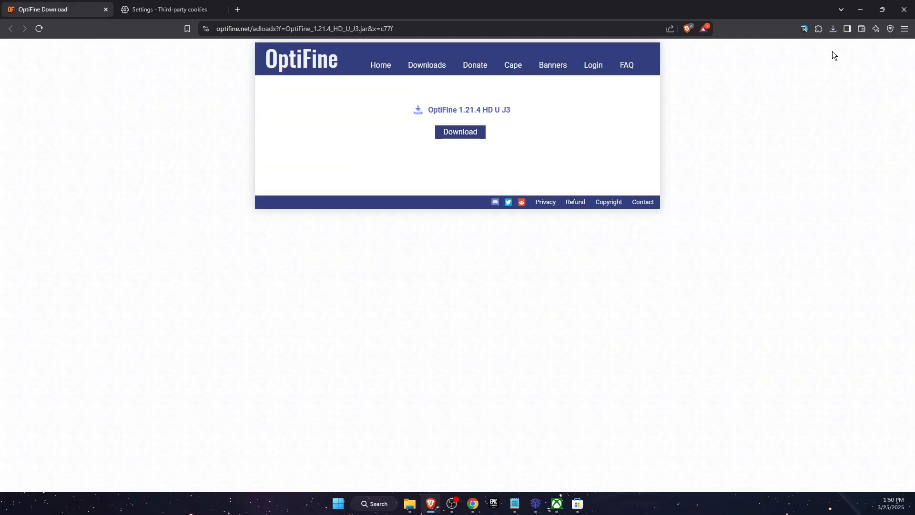
{"action": "left_click", "coordinate": [834, 29]}
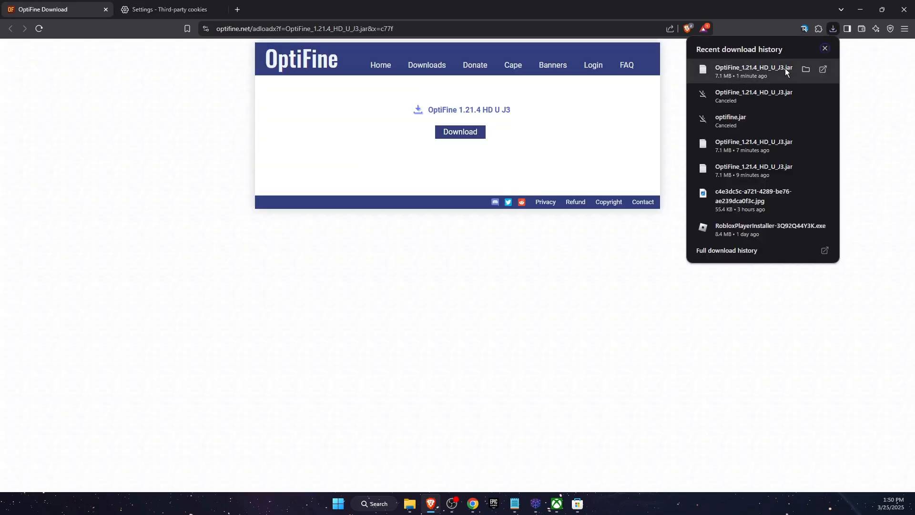
{"action": "left_click", "coordinate": [878, 95]}
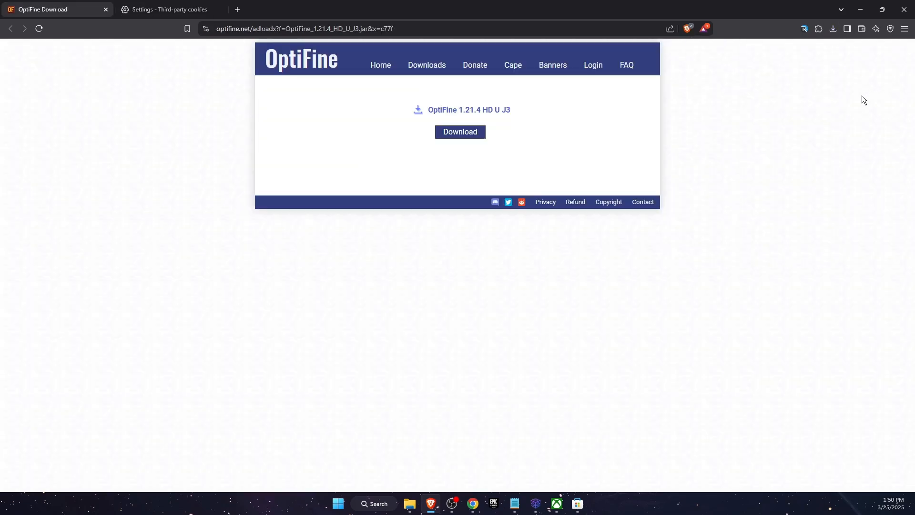